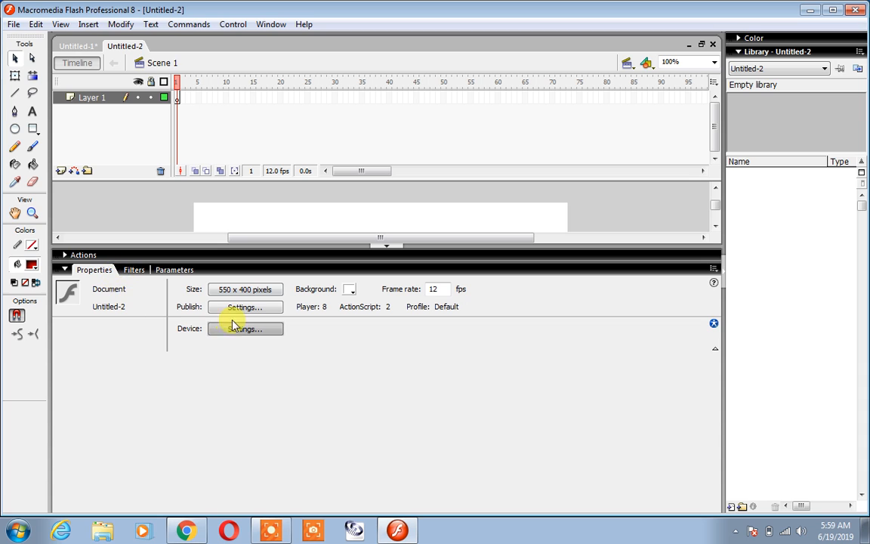
Collapse the Actions and Properties areas below the stage so the whole canvas is in view.
left_click(95, 260)
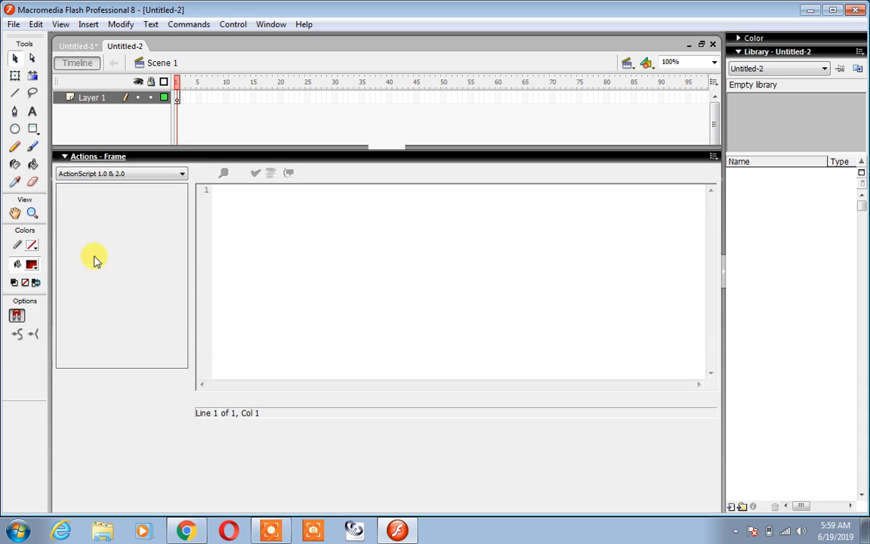
left_click(85, 161)
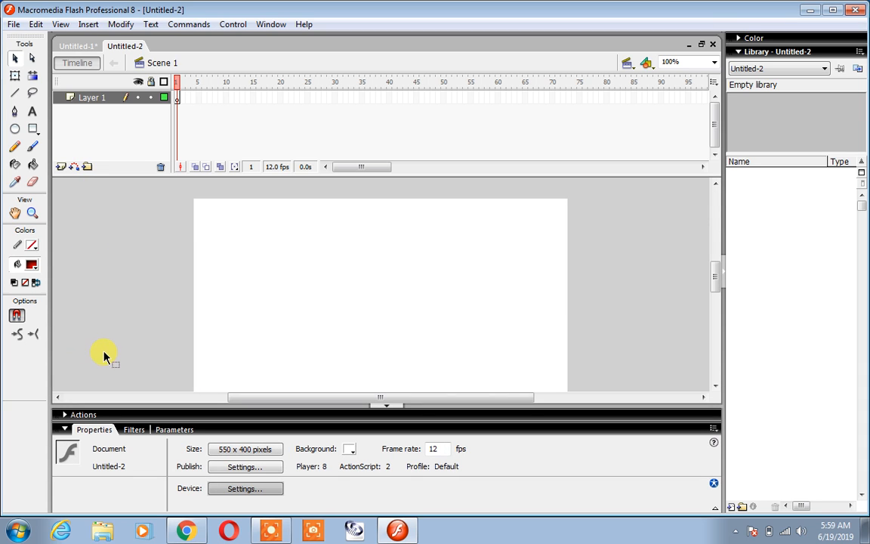
left_click(393, 410)
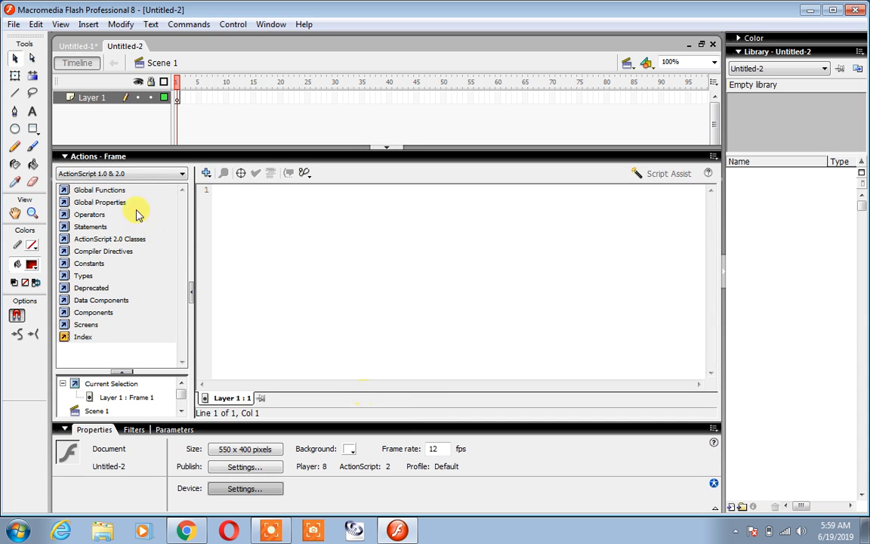
left_click(90, 156)
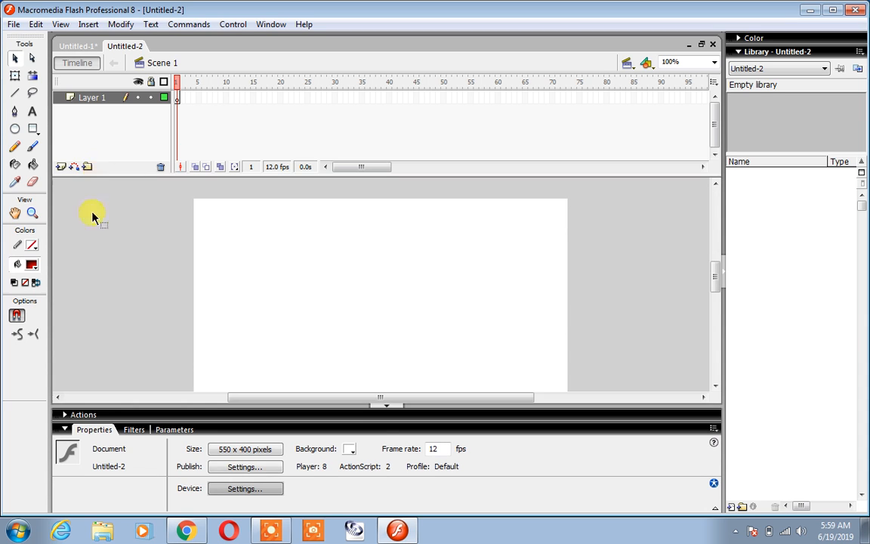
left_click(389, 412)
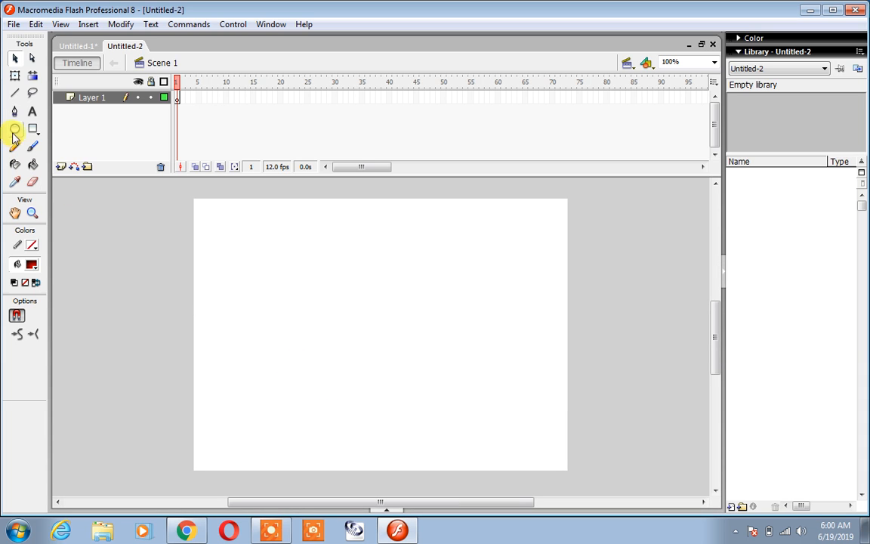
Draw a red radial-gradient oval about 155 by 135 pixels near the stage's upper-left corner.
left_click(16, 128)
mouse_move(204, 217)
left_mouse_down()
mouse_move(247, 279)
mouse_move(310, 307)
left_mouse_up()
left_click(15, 59)
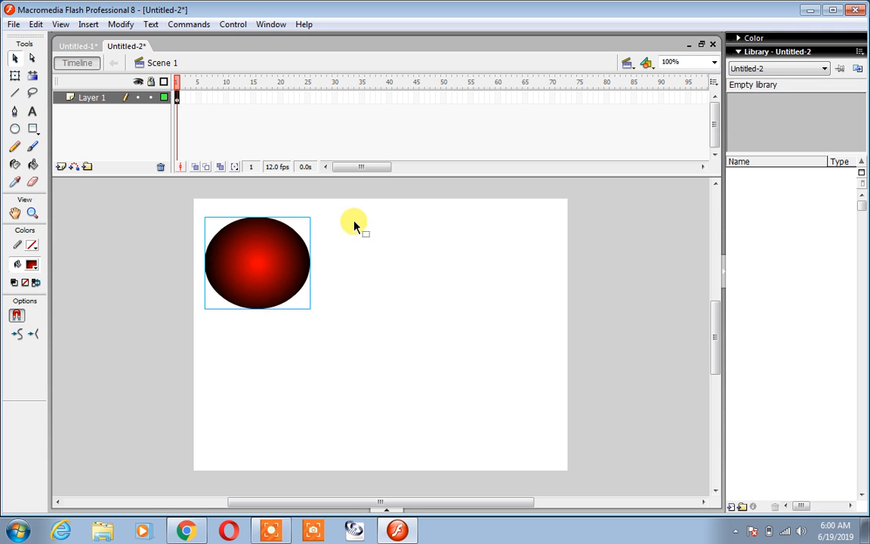
Insert a keyframe at frame 50 of Layer 1 and move the oval straight across to the stage's right side.
left_click(444, 99)
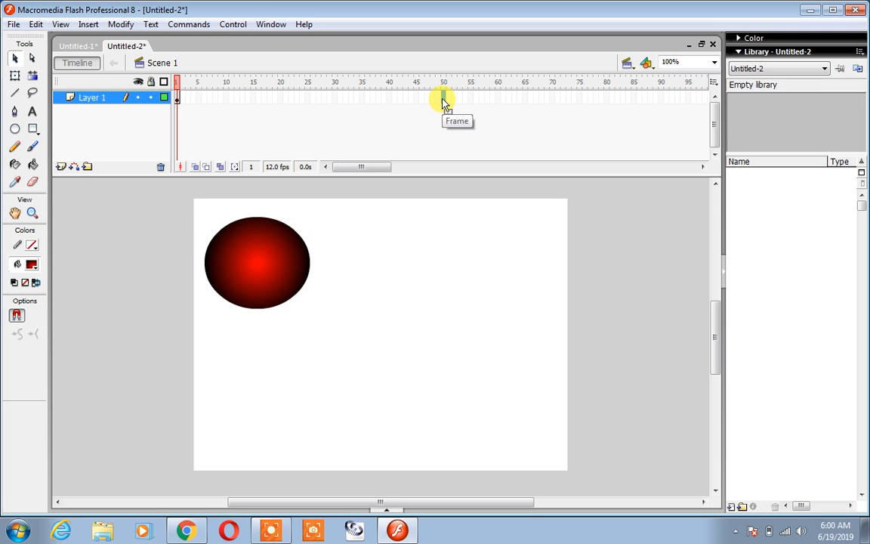
key("F6")
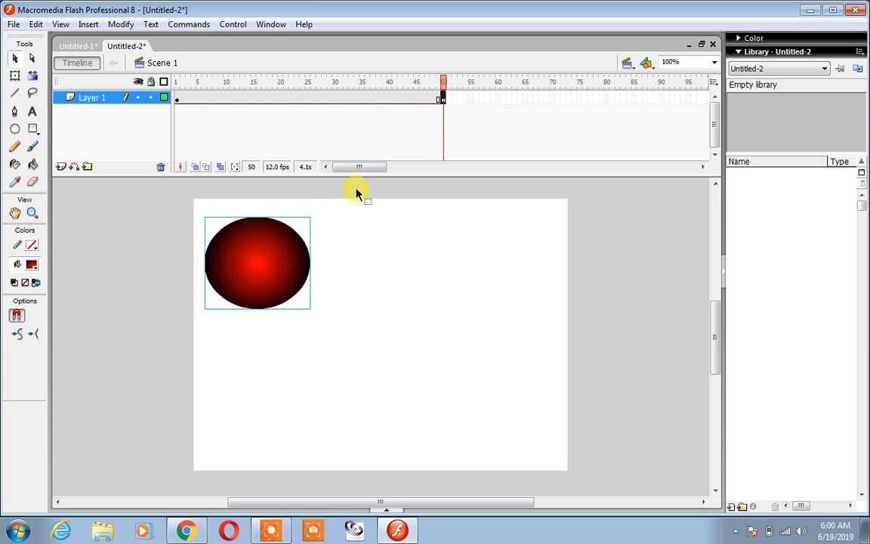
left_click_drag(257, 261, 503, 263)
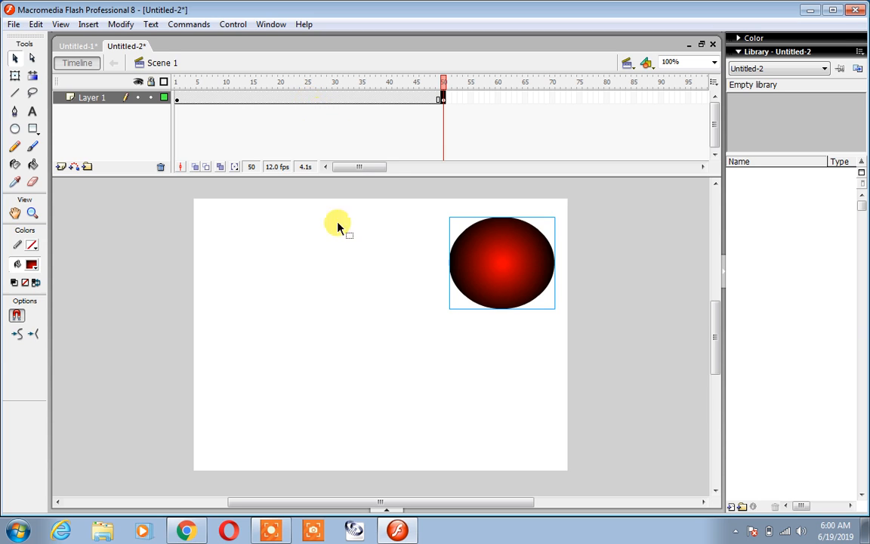
Show the frame properties again and create a motion tween for the oval between frames 1 and 50.
left_click(386, 512)
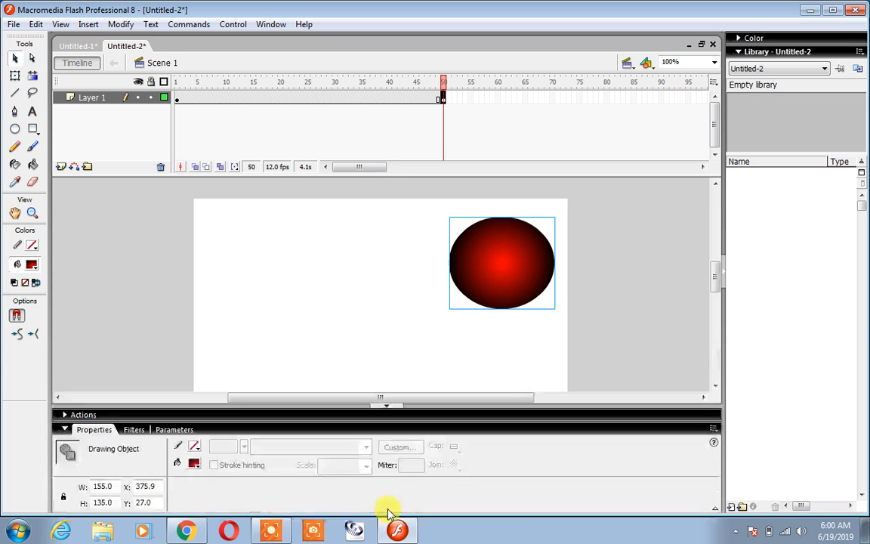
left_click(320, 97)
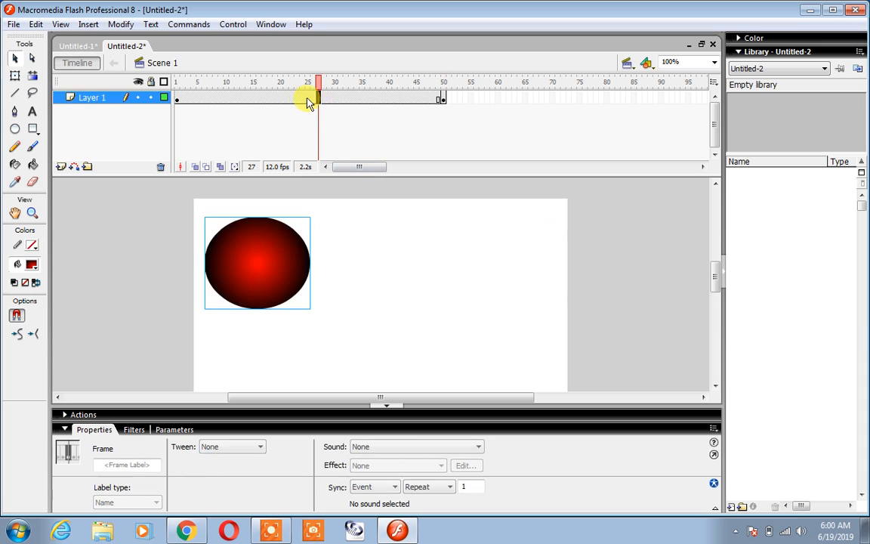
right_click(302, 97)
left_click(324, 106)
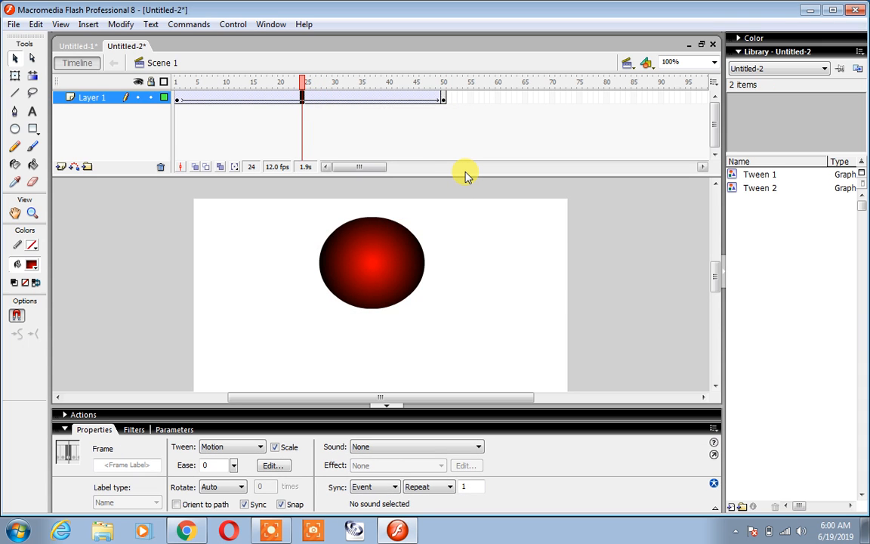
Test the movie, close the preview and undo the oval's motion tween.
key("ctrl+Return")
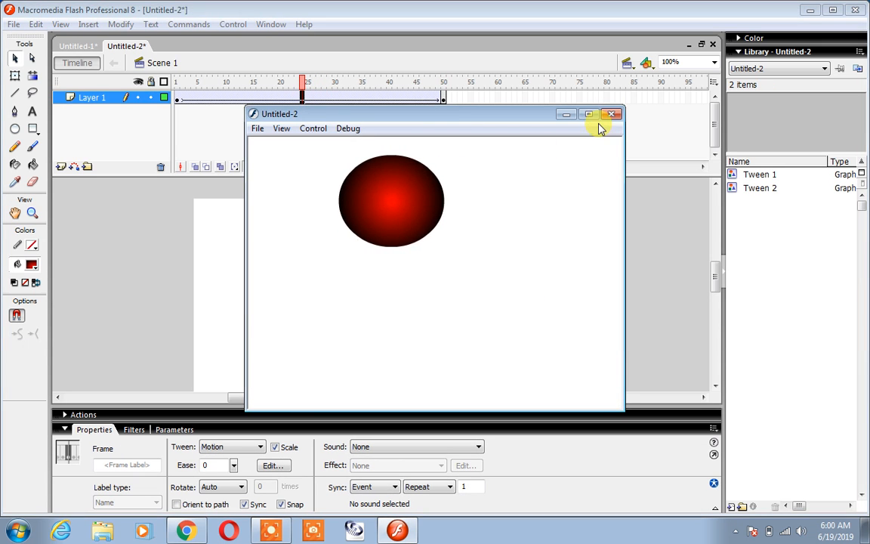
left_click(611, 114)
key("ctrl+z")
key("ctrl+z")
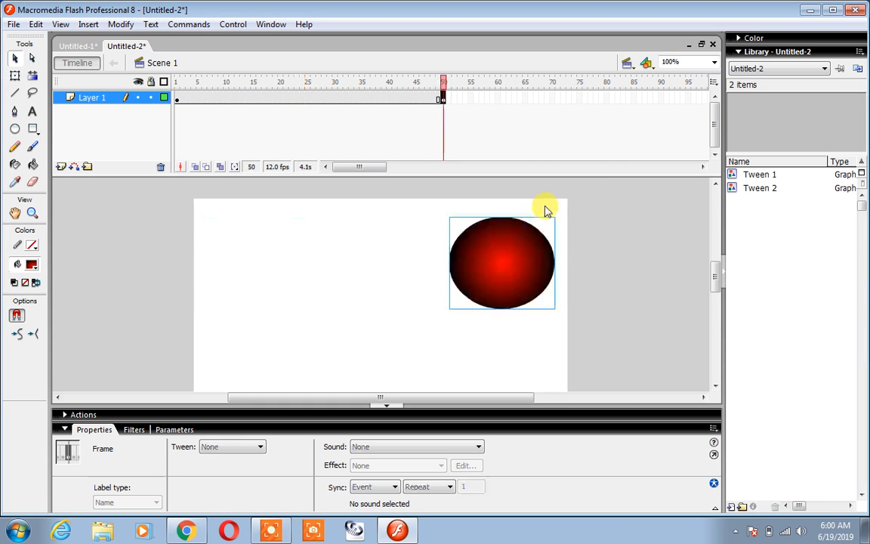
Set the tween type to Motion for the oval's frames between the two keyframes, and preview the movie.
left_click(315, 99)
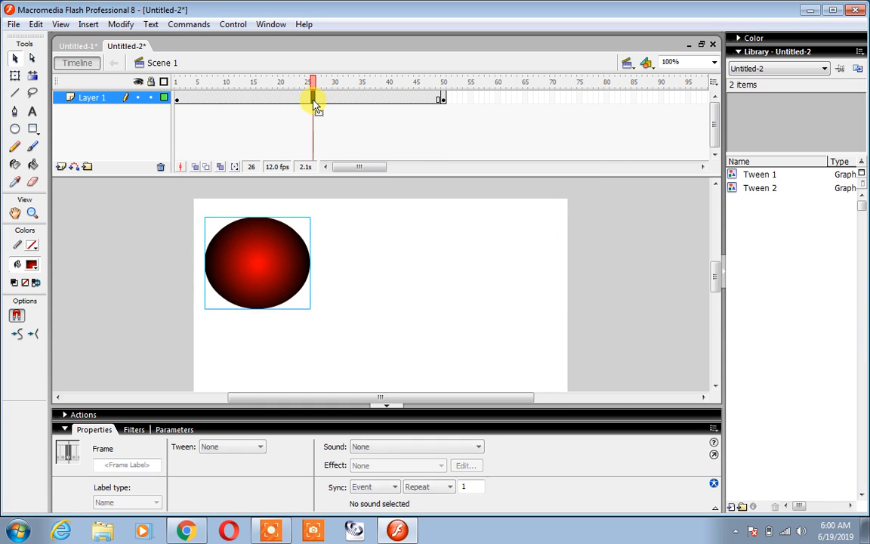
left_click(203, 446)
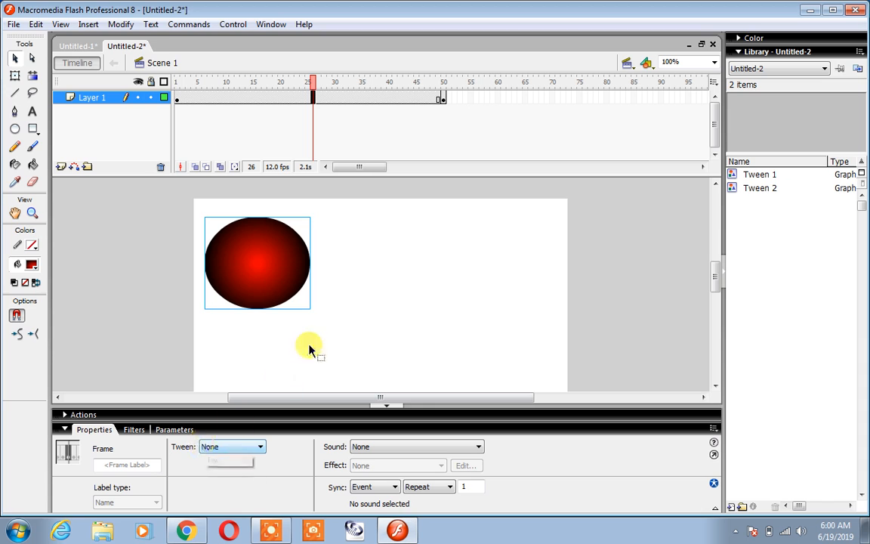
left_click(286, 99)
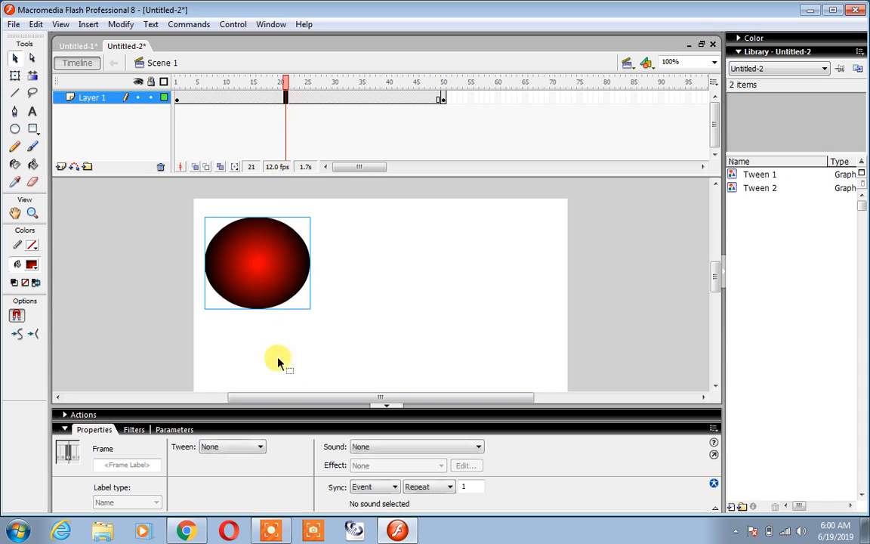
left_click(260, 446)
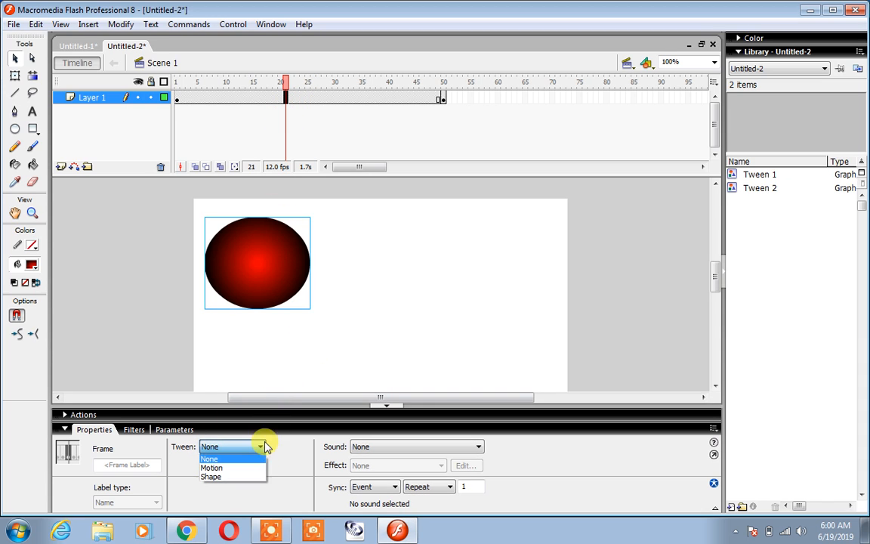
left_click(214, 467)
key("ctrl+Return")
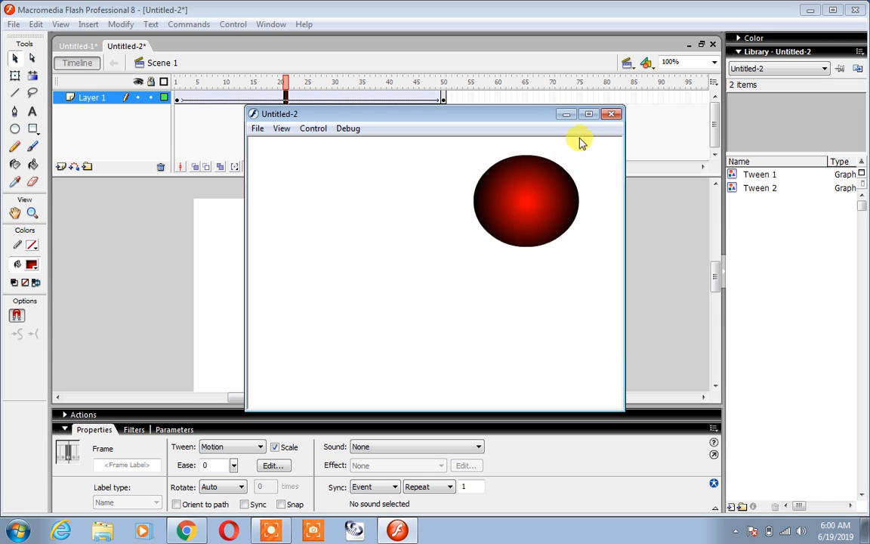
left_click(612, 113)
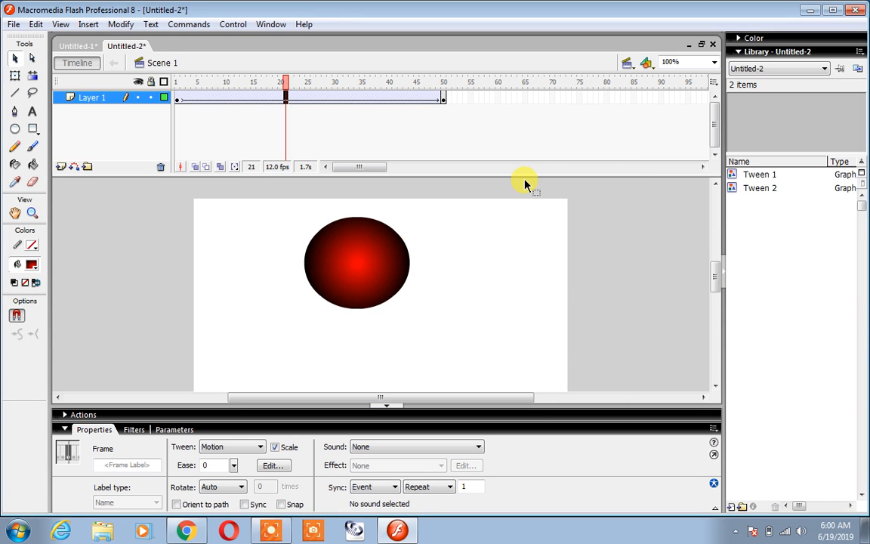
Create a new Flash Document and fit its whole stage in the work area, with the properties area collapsed.
key("ctrl+n")
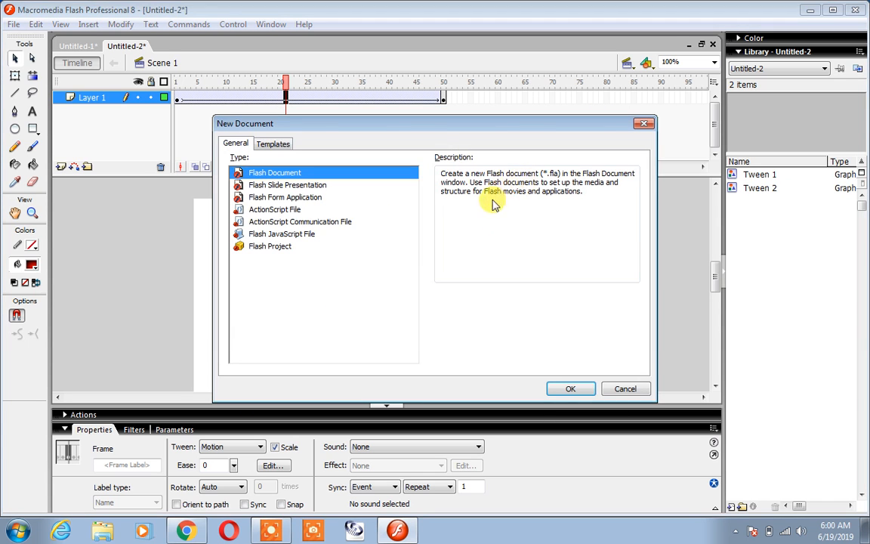
left_click(578, 390)
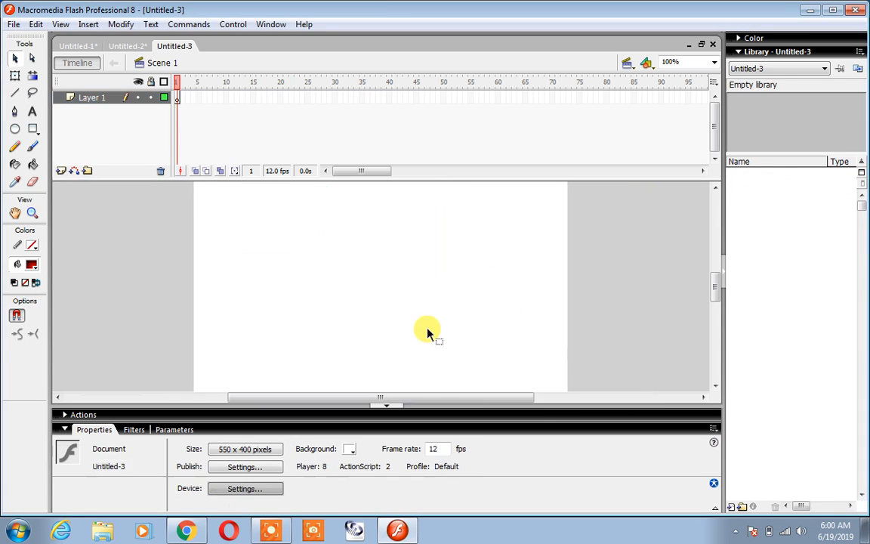
left_click(384, 405)
key("ctrl+2")
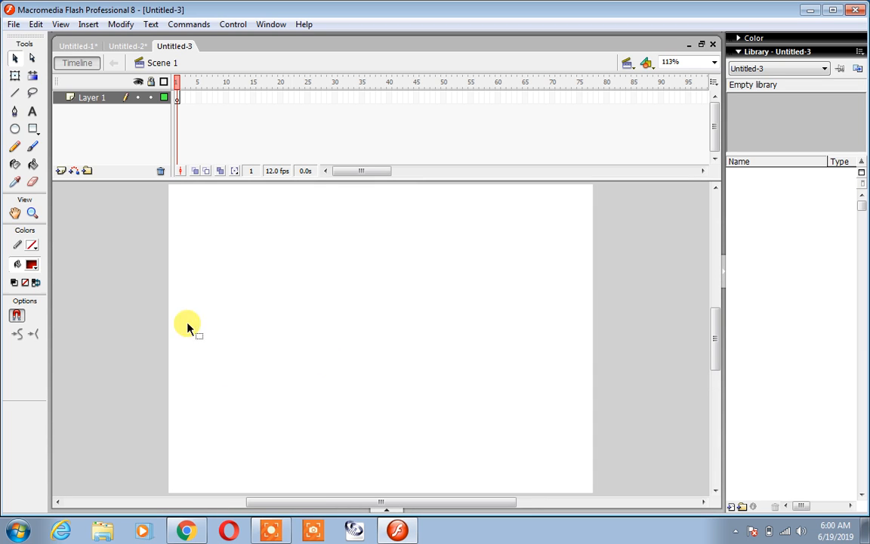
With Object Drawing turned off, draw a red radial-gradient circle in the stage's upper-left corner and select its fill.
left_click(15, 129)
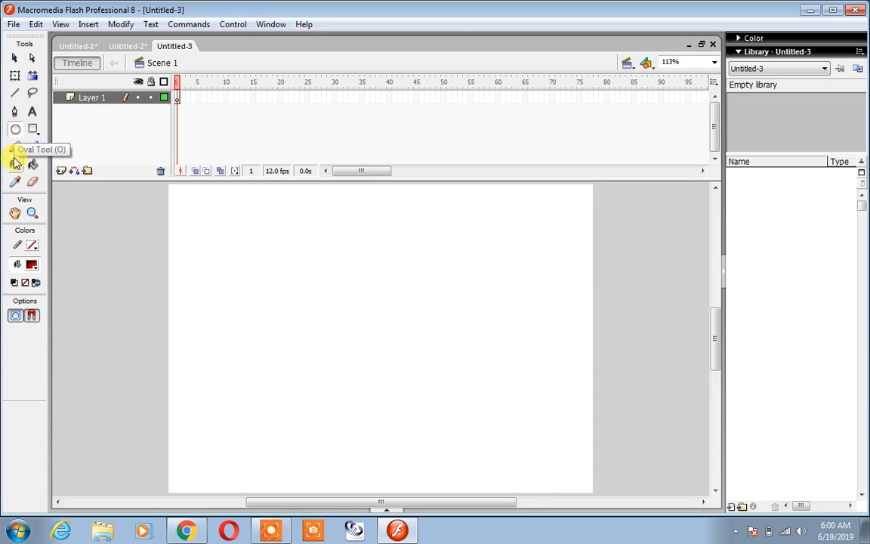
left_click(20, 318)
left_click_drag(173, 191, 281, 297)
left_click(16, 57)
left_click(221, 228)
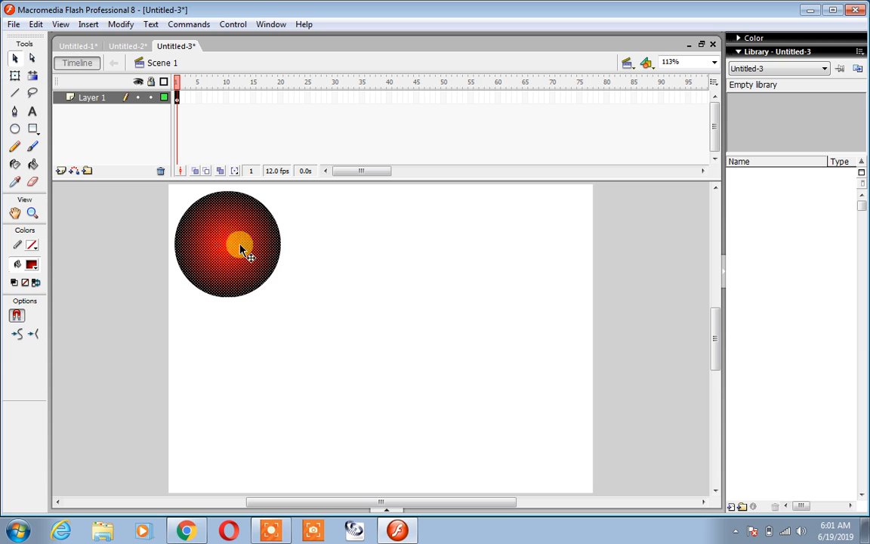
Insert a keyframe at frame 56 of Layer 1 and move the circle to the stage's upper-right corner.
left_click(478, 99)
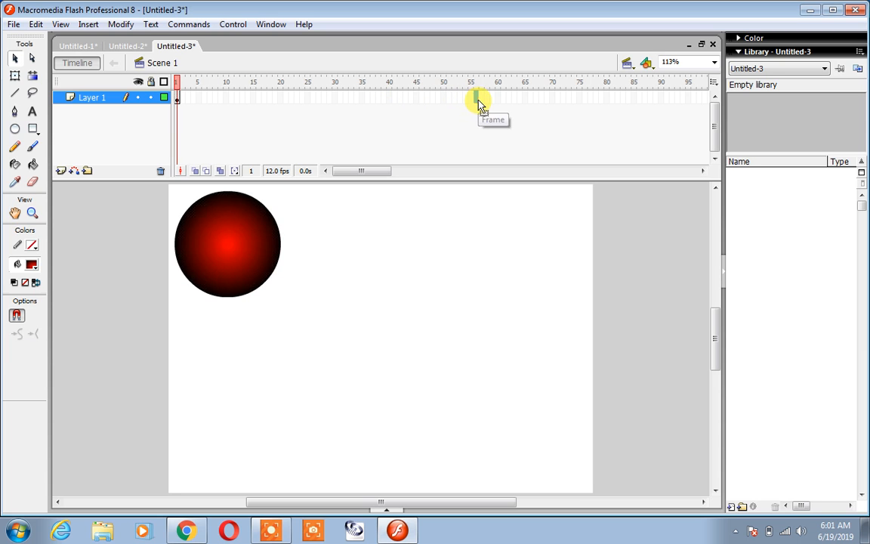
key("F6")
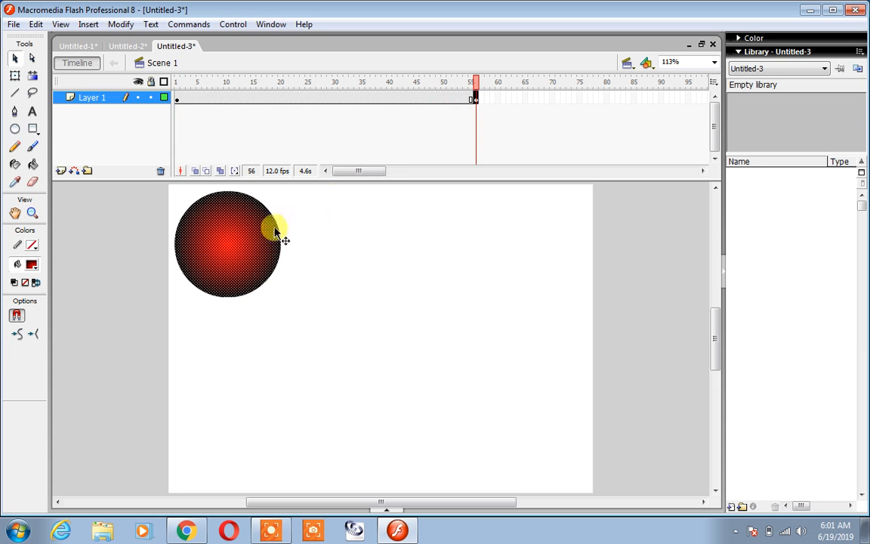
left_click_drag(209, 242, 527, 236)
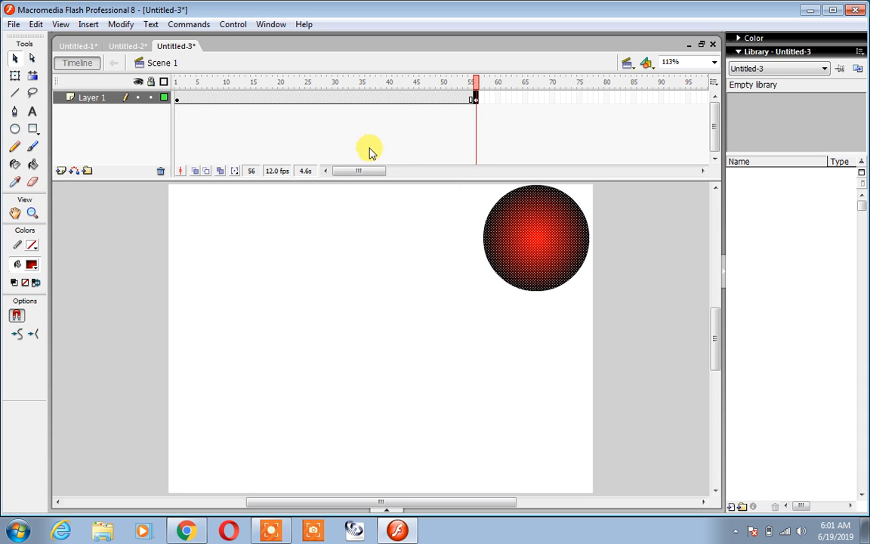
Create a motion tween for the circle between frames 1 and 56.
left_click(308, 98)
right_click(307, 98)
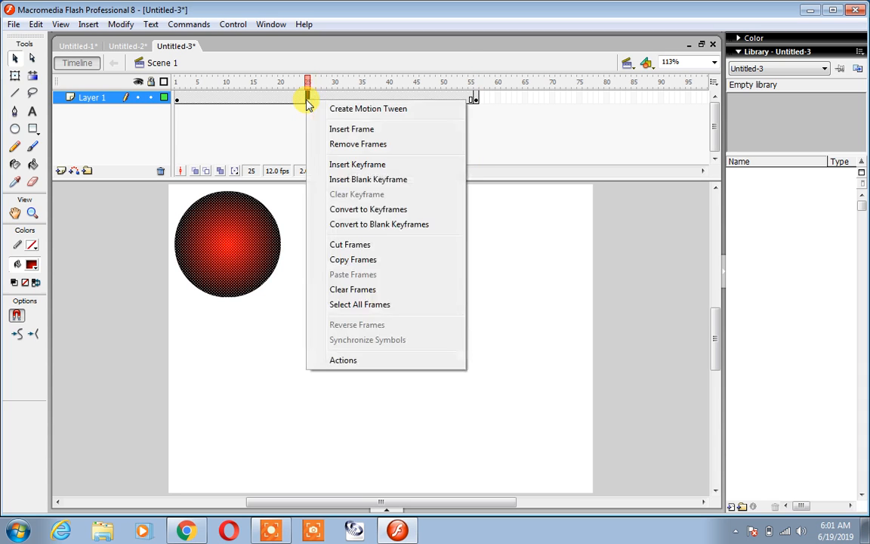
left_click(346, 110)
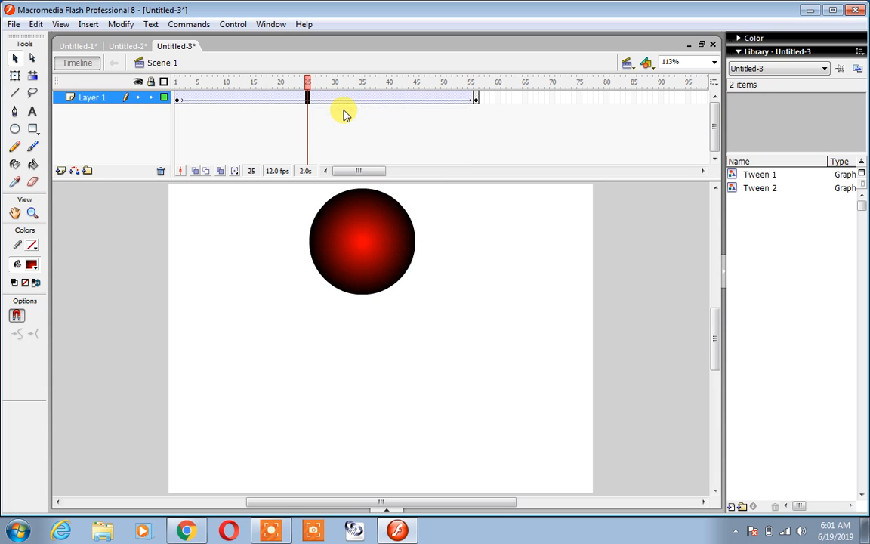
Test the circle animation, close the preview and undo its motion tween.
key("ctrl+Return")
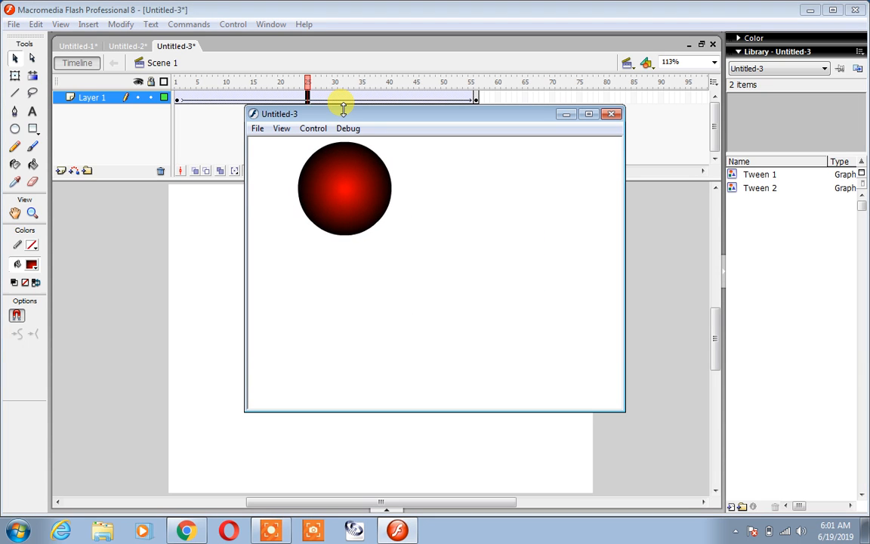
left_click(612, 114)
key("ctrl+z")
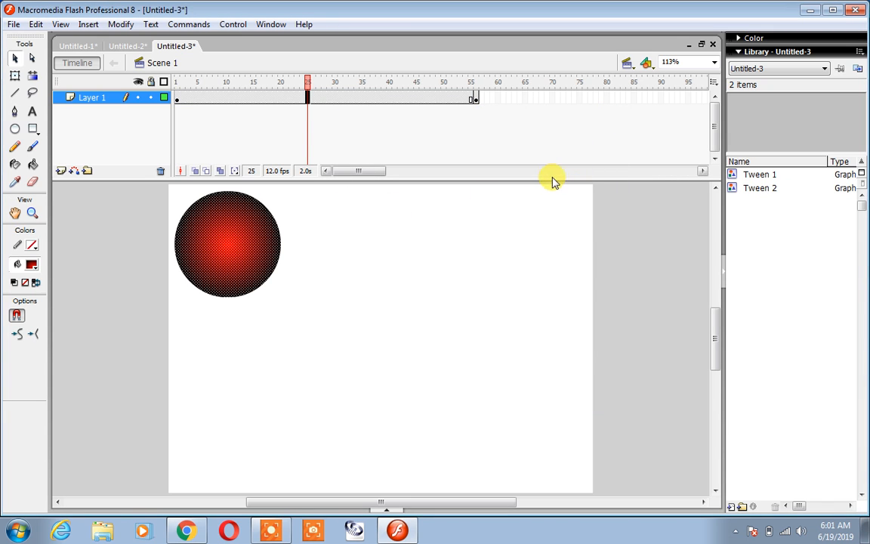
Set the tween property of Layer 1's frames between keyframes 1 and 56 to Motion and test the movie.
left_click(293, 273)
left_click(253, 259)
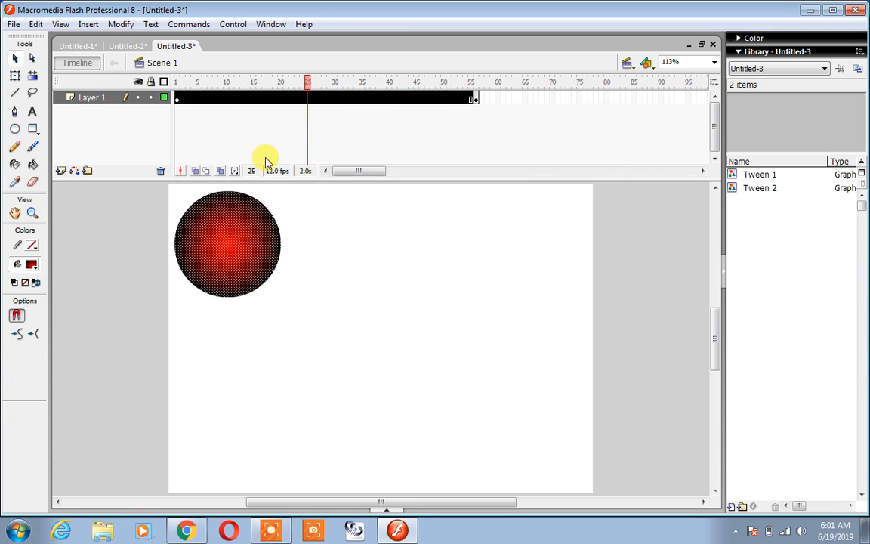
left_click(302, 99)
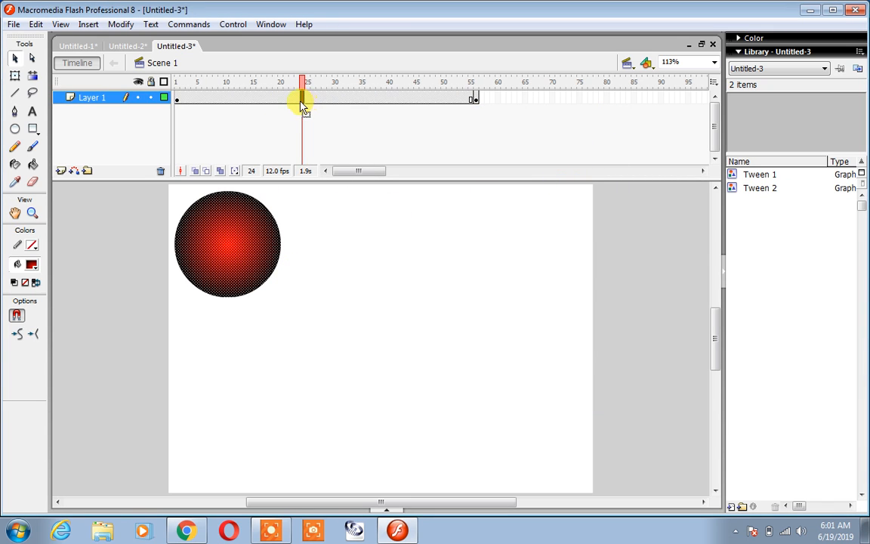
left_click(388, 510)
left_click(260, 450)
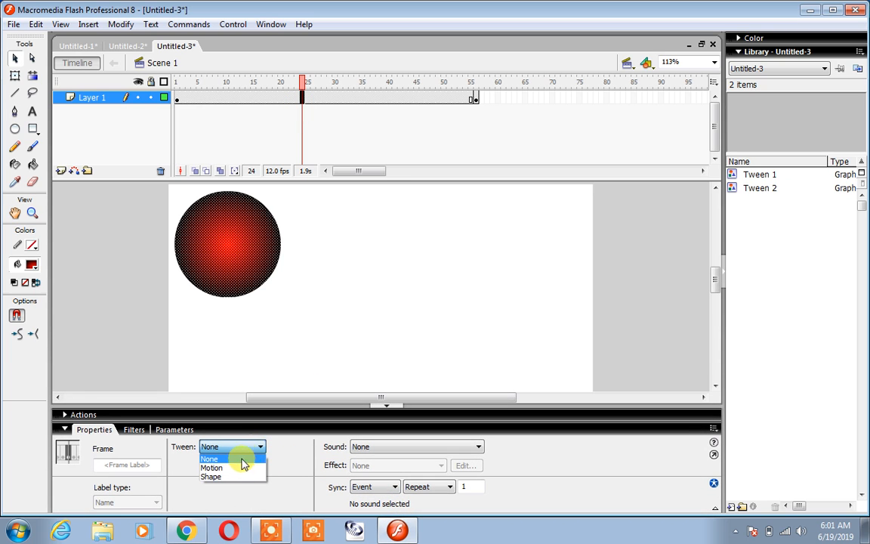
left_click(240, 468)
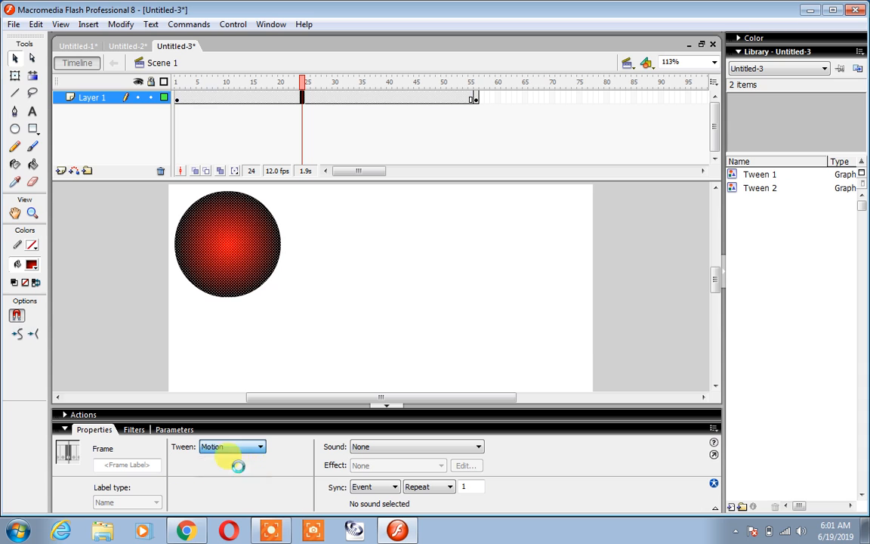
key("ctrl+Return")
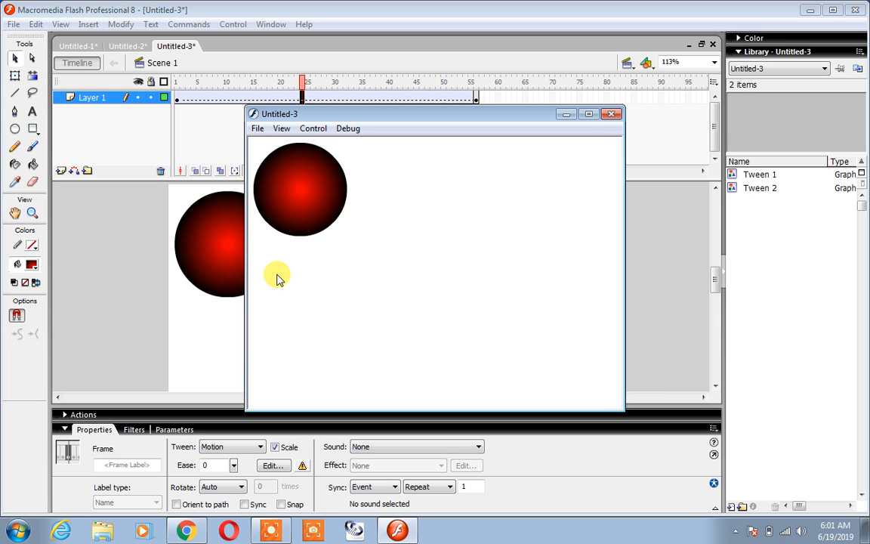
left_click(611, 114)
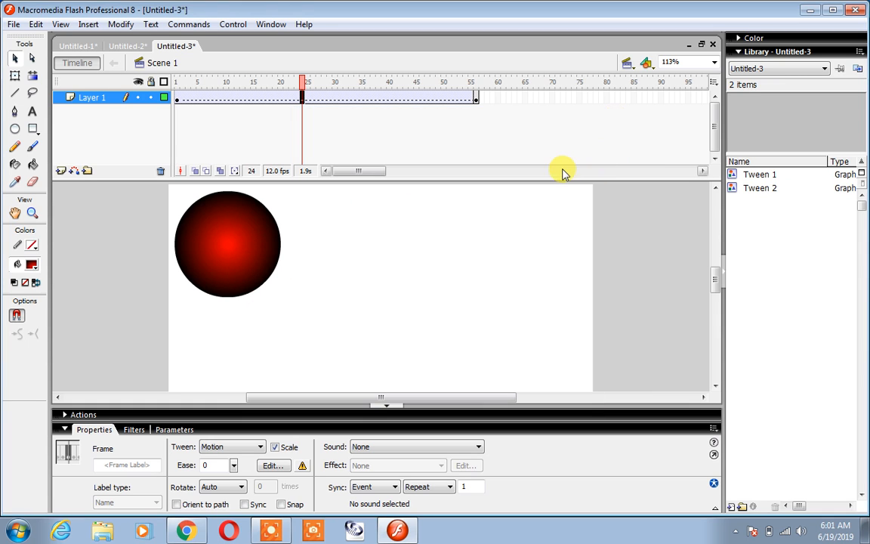
Group the circle in the keyframes at frames 1 and 56 and test the movie.
left_click(255, 235)
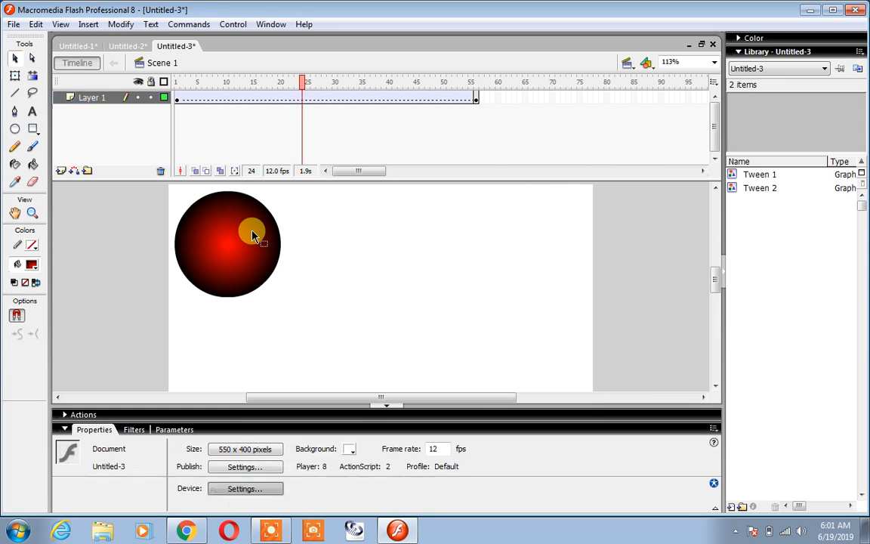
left_click(178, 102)
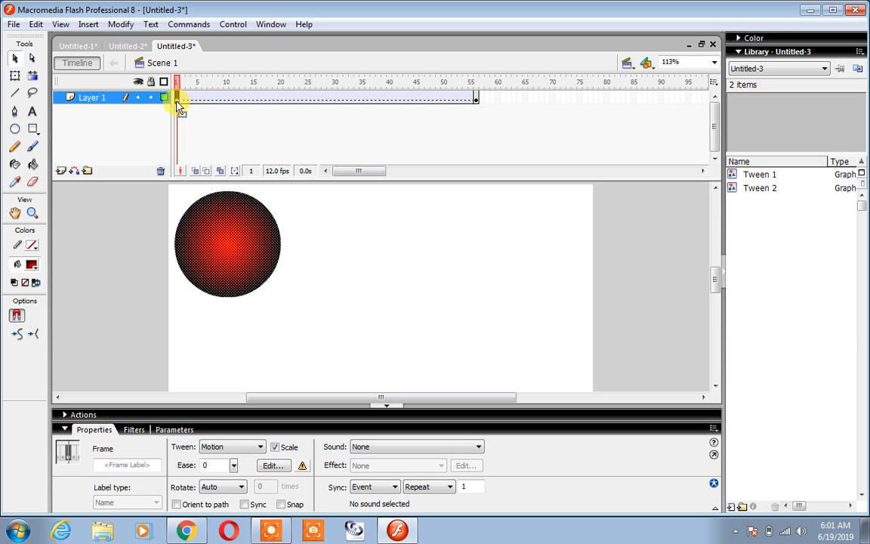
left_click(474, 101)
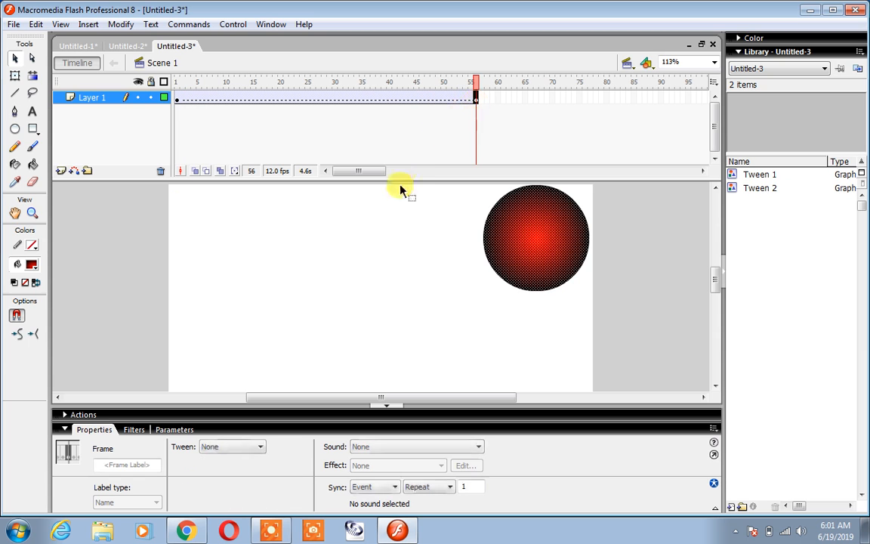
key("ctrl+g")
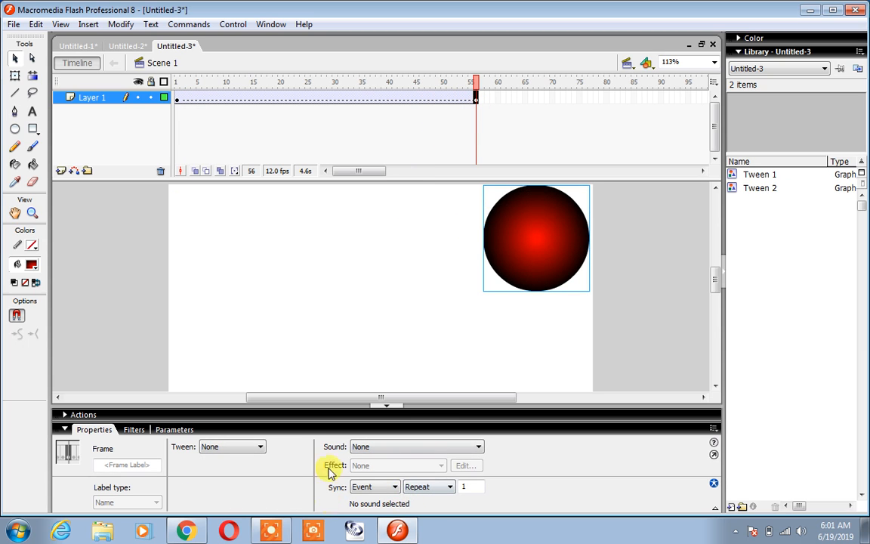
key("ctrl+Return")
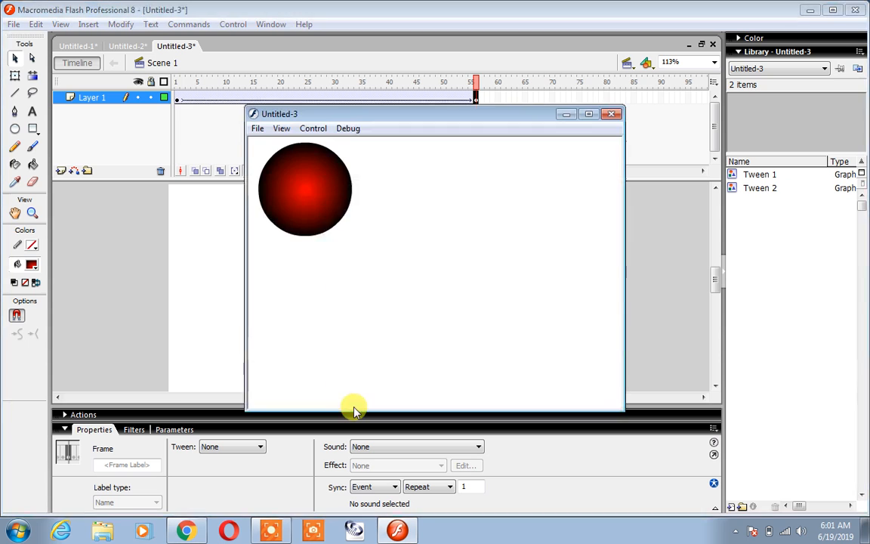
left_click(612, 115)
Undo the grouping of the circle in both keyframes and remove the motion tween from Layer 1.
key("ctrl+z")
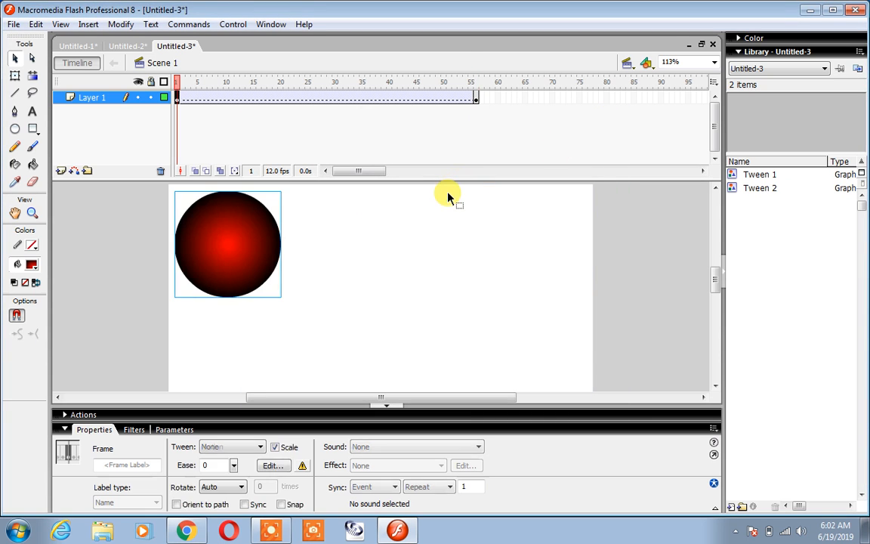
key("ctrl+z")
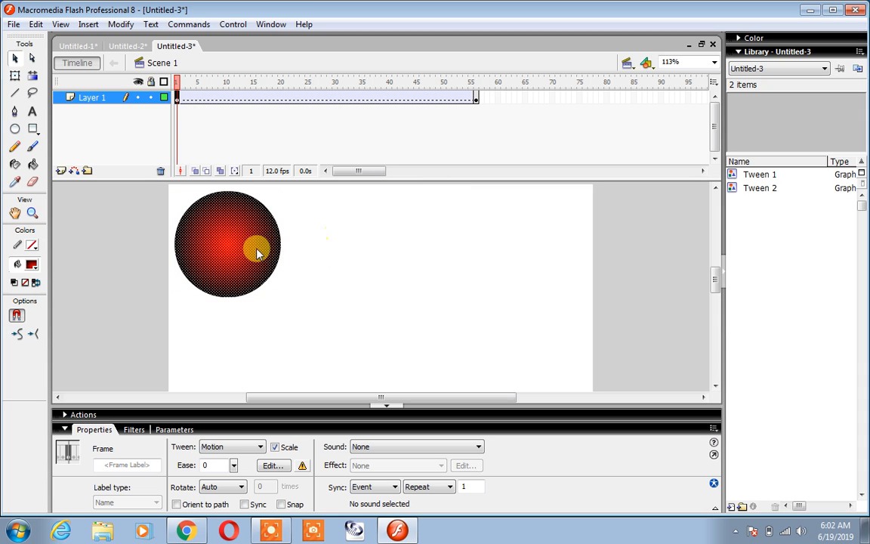
left_click(384, 98)
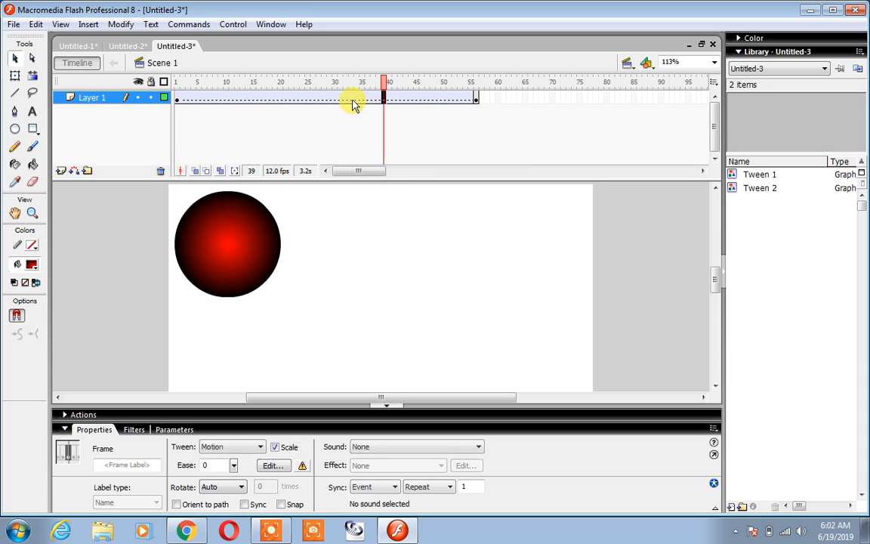
right_click(352, 99)
left_click(382, 109)
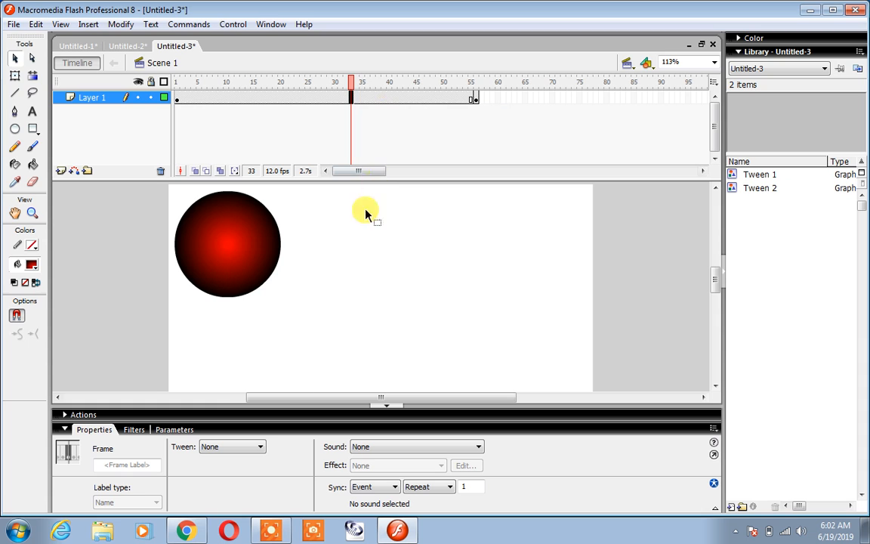
Set the tween property of the span between frames 1 and 56 to Shape and test the movie.
left_click(259, 446)
left_click(235, 477)
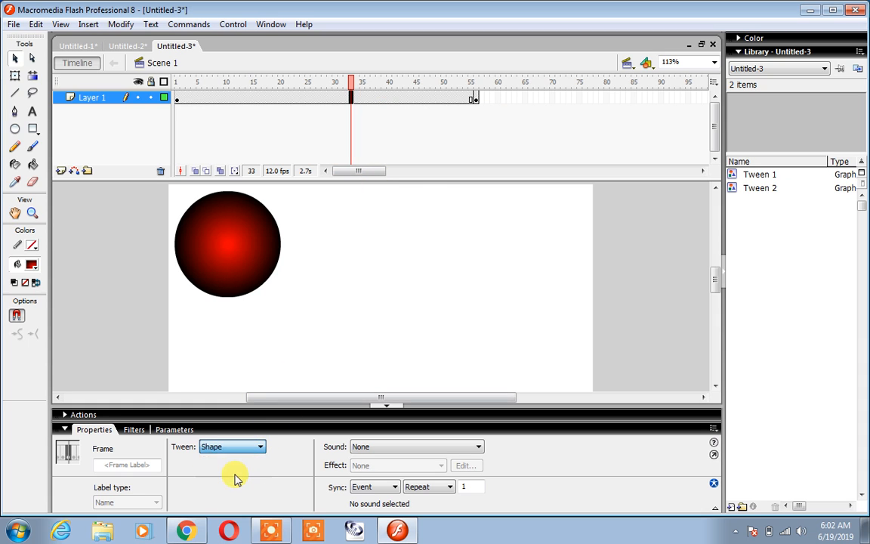
key("ctrl+Return")
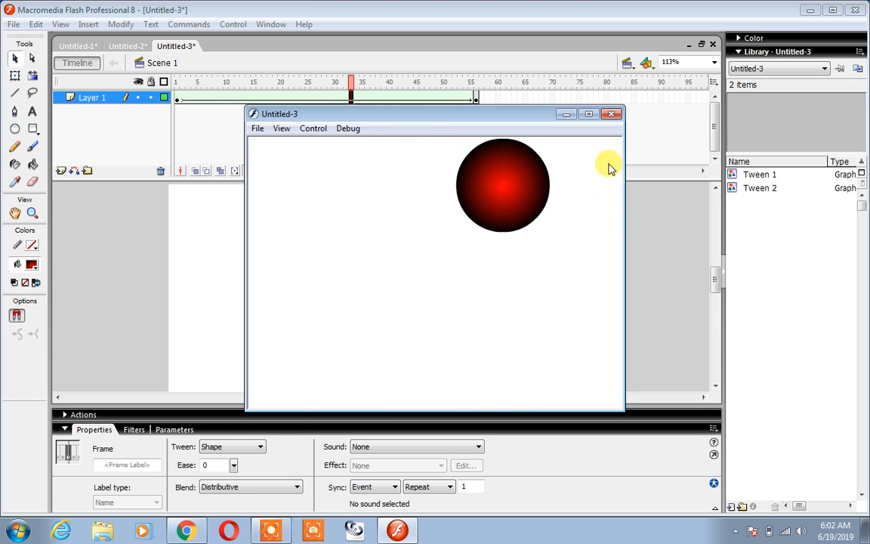
left_click(614, 114)
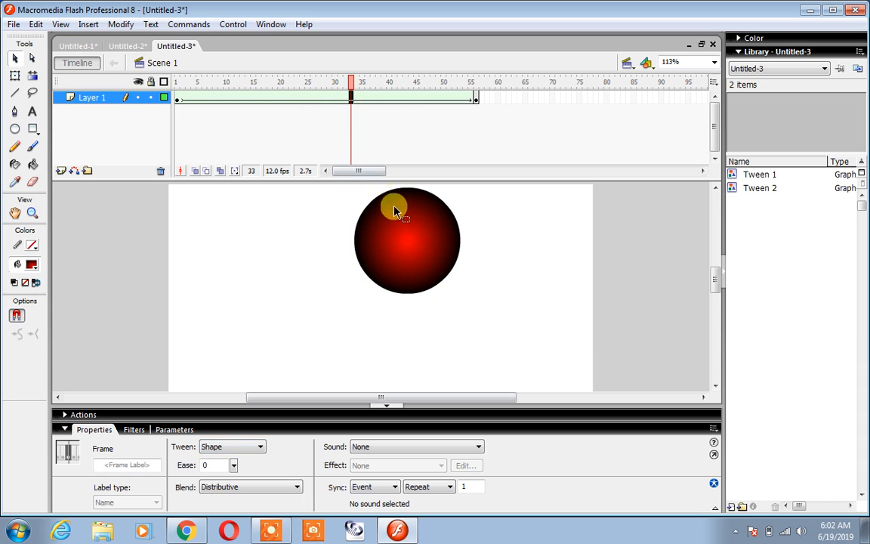
Review the shape-tweened ball at frames 1 and 21 and the tween types available for the span.
left_click(315, 200)
left_click(178, 99)
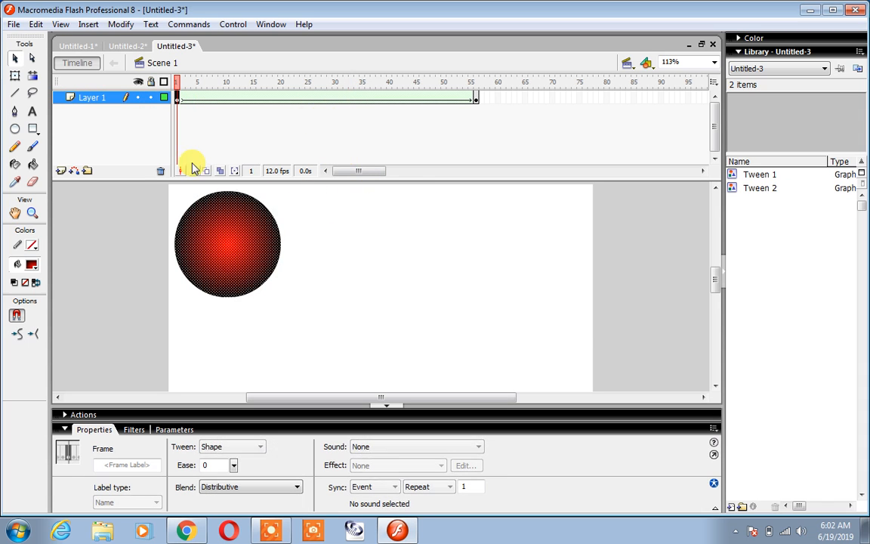
left_click(287, 99)
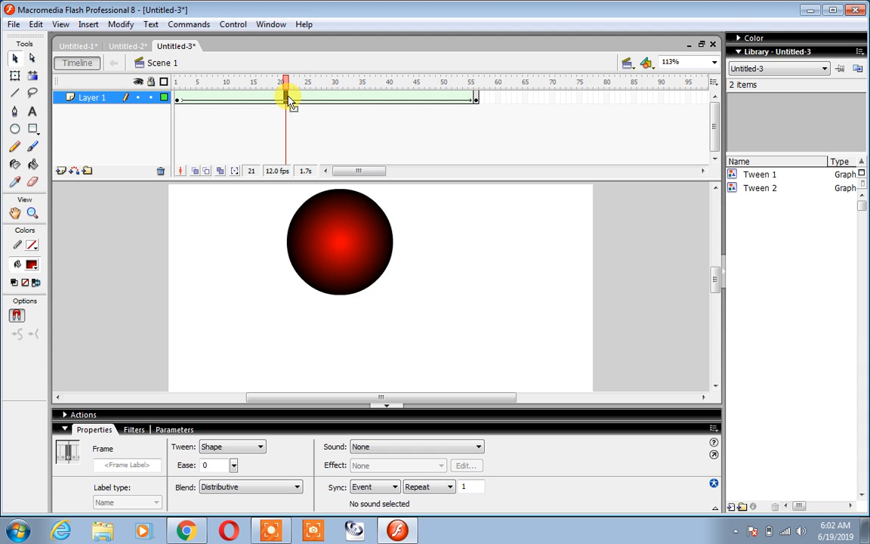
left_click(252, 447)
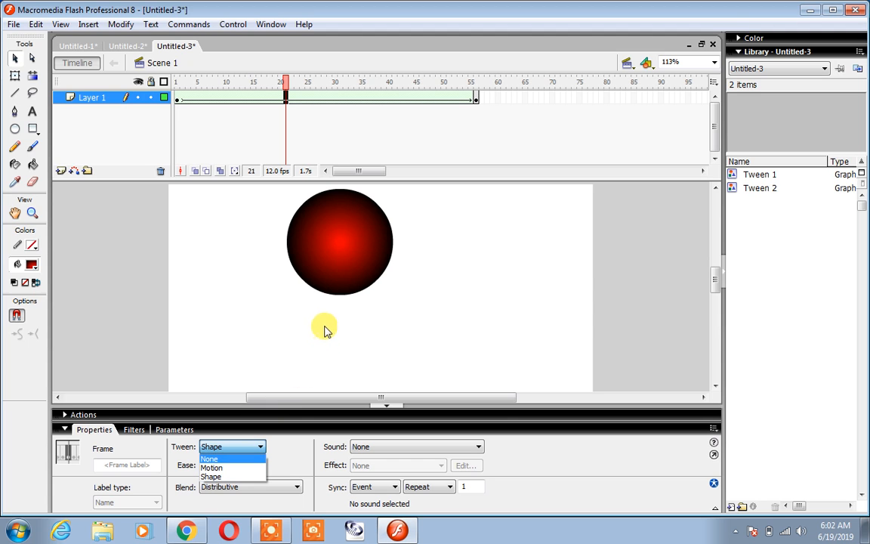
left_click(220, 243)
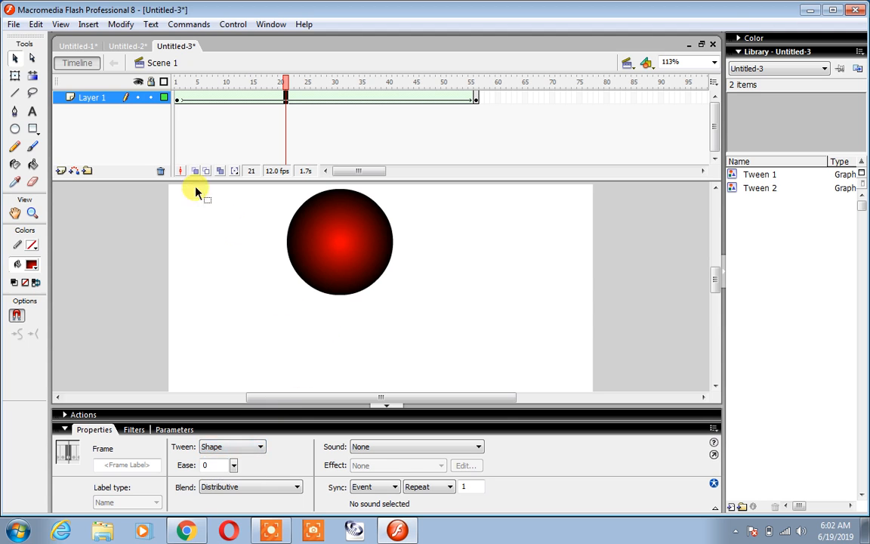